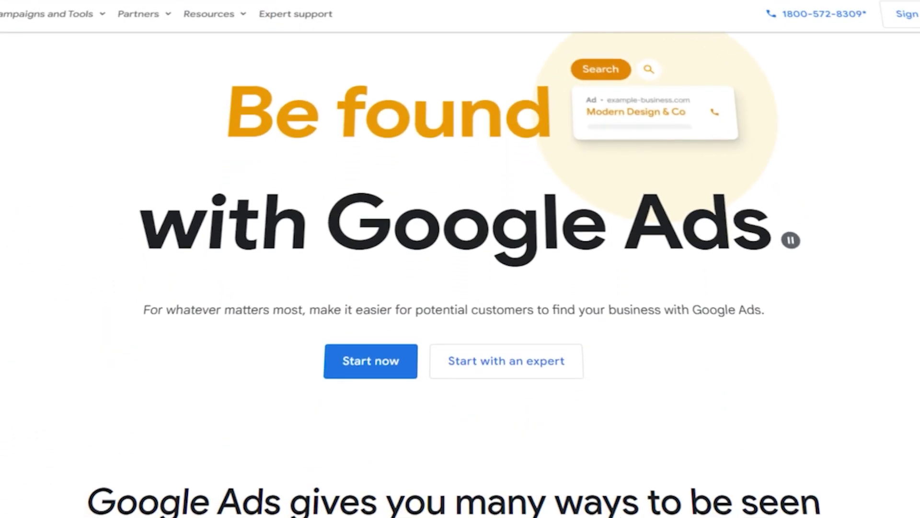
{"action": "scroll", "coordinate": [460, 259], "scroll_direction": "down", "scroll_amount": 3}
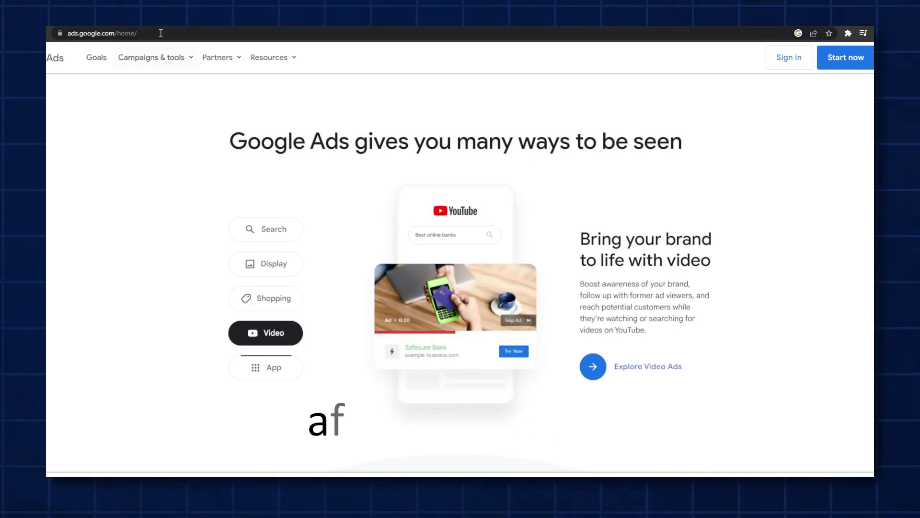
- Sign in to begin a new smart campaign with Ash limited as the ad's destination website
{"action": "scroll", "coordinate": [729, 185], "scroll_direction": "up", "scroll_amount": 7}
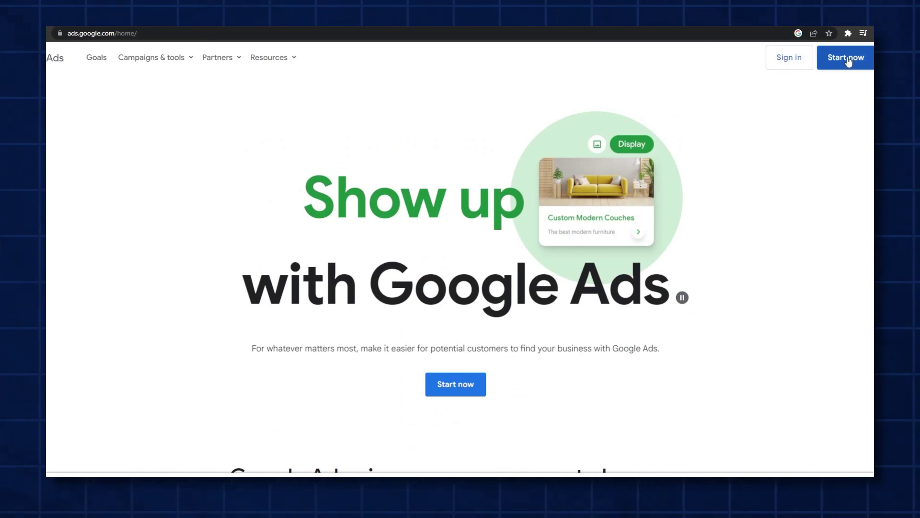
{"action": "key", "text": "shift+Tab"}
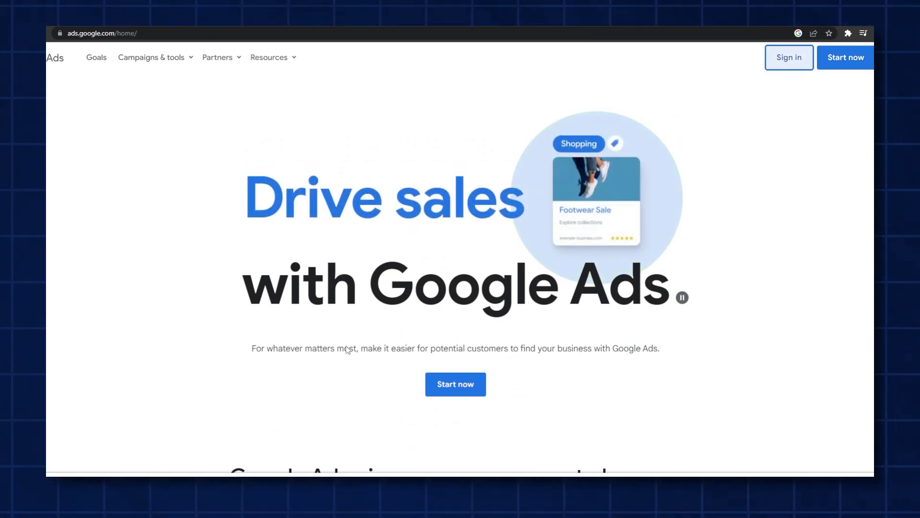
{"action": "key", "text": "Return"}
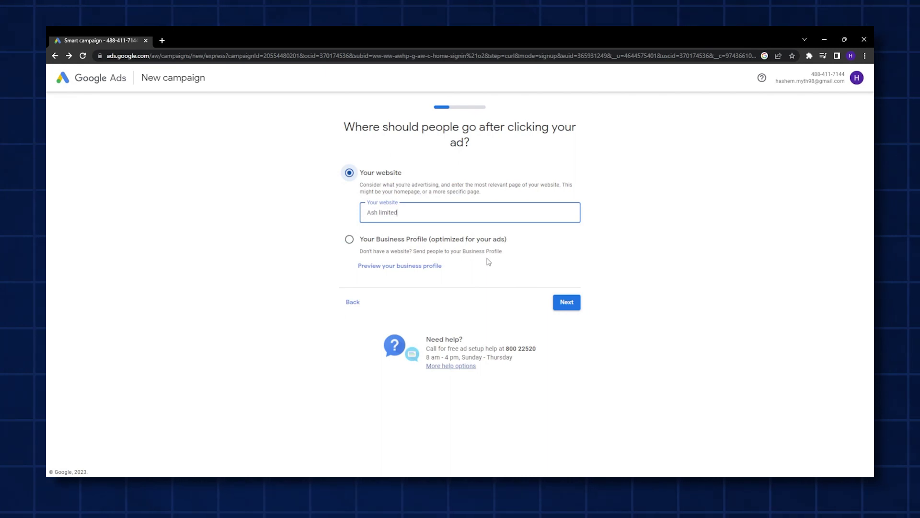
- Confirm the website and choose 'Get more website sales or leads' as the advertising goal
{"action": "key", "text": "Return"}
{"action": "left_click", "coordinate": [570, 439]}
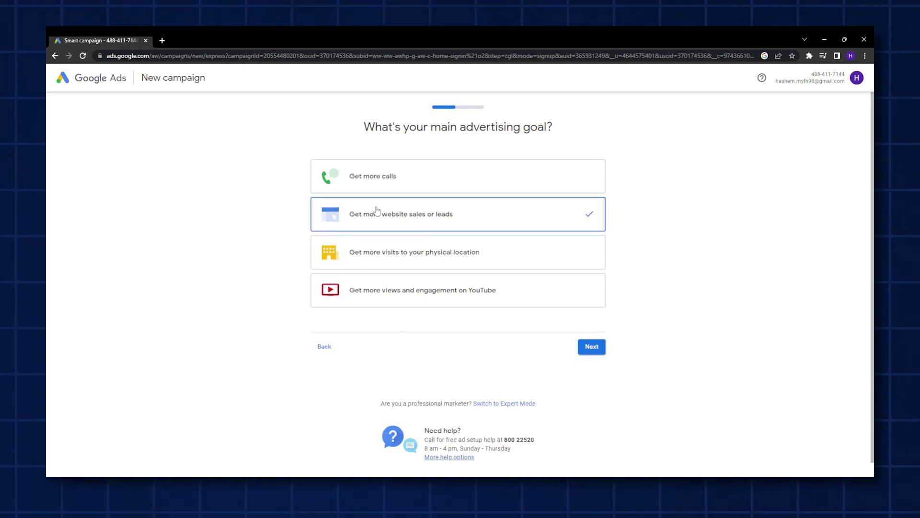
{"action": "left_click", "coordinate": [604, 355]}
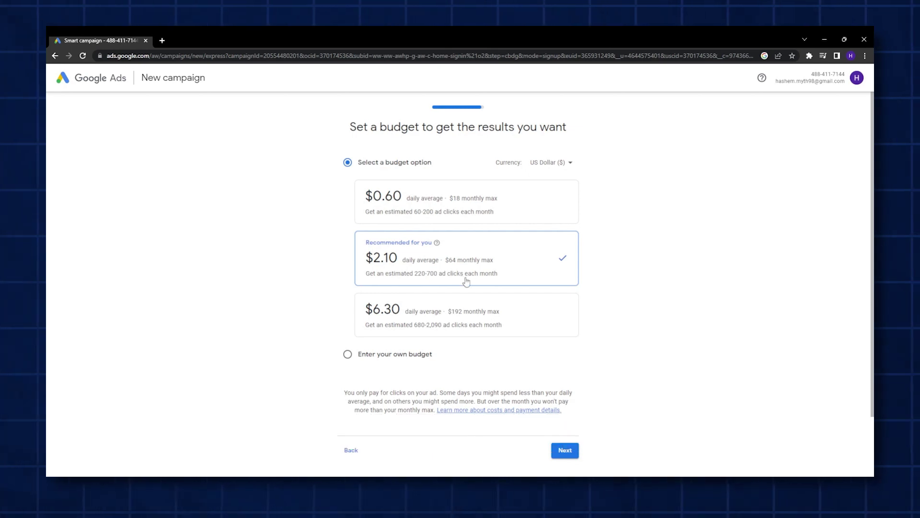
- Accept the $2.10 daily budget and dismiss the Add payment method prompt
{"action": "left_click", "coordinate": [404, 353]}
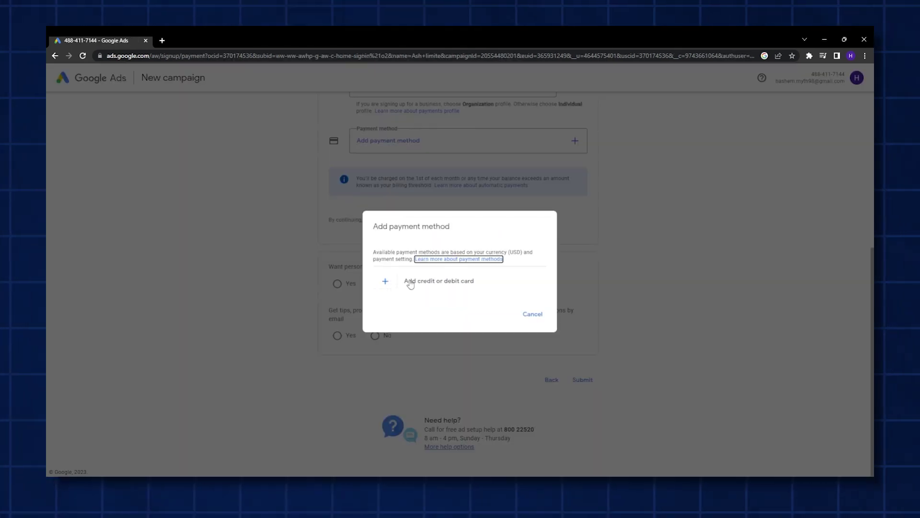
{"action": "left_click", "coordinate": [529, 316]}
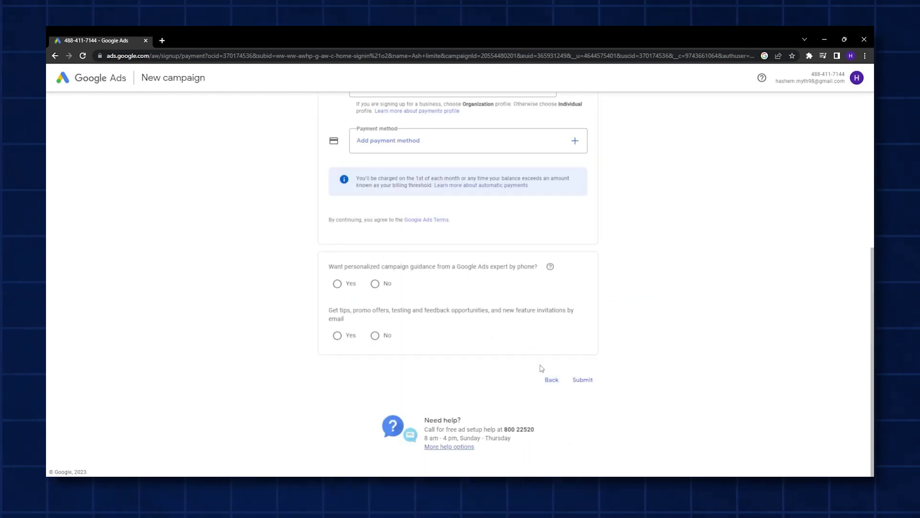
{"action": "left_click", "coordinate": [576, 378]}
{"action": "left_click", "coordinate": [525, 318]}
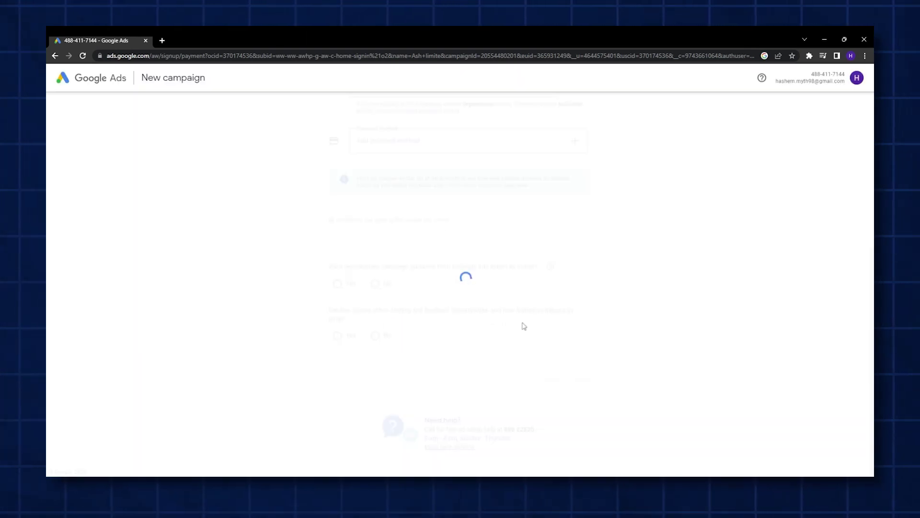
{"action": "scroll", "coordinate": [500, 354], "scroll_direction": "up", "scroll_amount": 5}
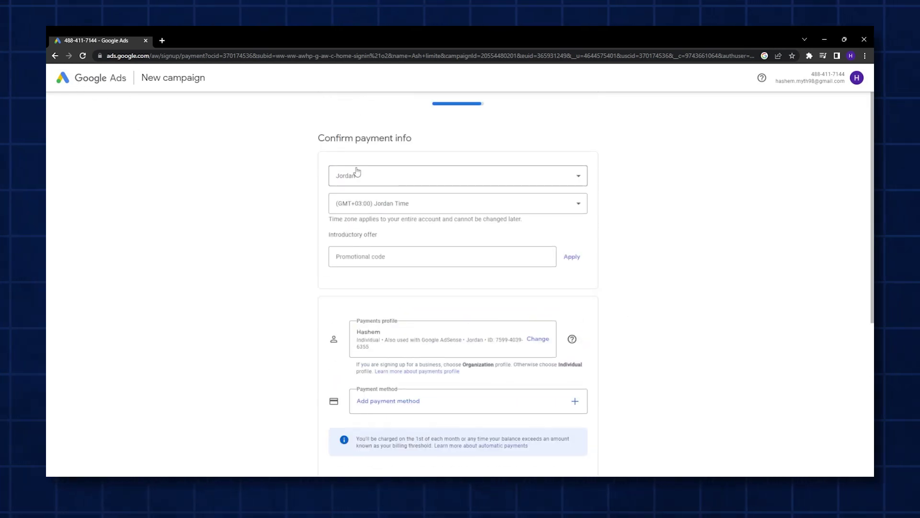
{"action": "scroll", "coordinate": [322, 272], "scroll_direction": "down", "scroll_amount": 5}
{"action": "scroll", "coordinate": [322, 272], "scroll_direction": "down", "scroll_amount": 1}
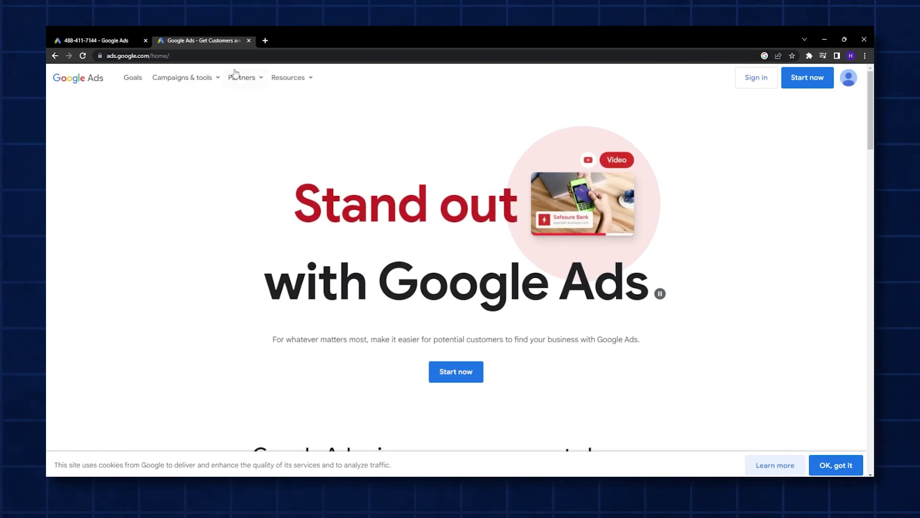
- Open Keyword Planner from Campaigns & tools and scroll its 'Choose the right keywords' overview
{"action": "left_click", "coordinate": [220, 79]}
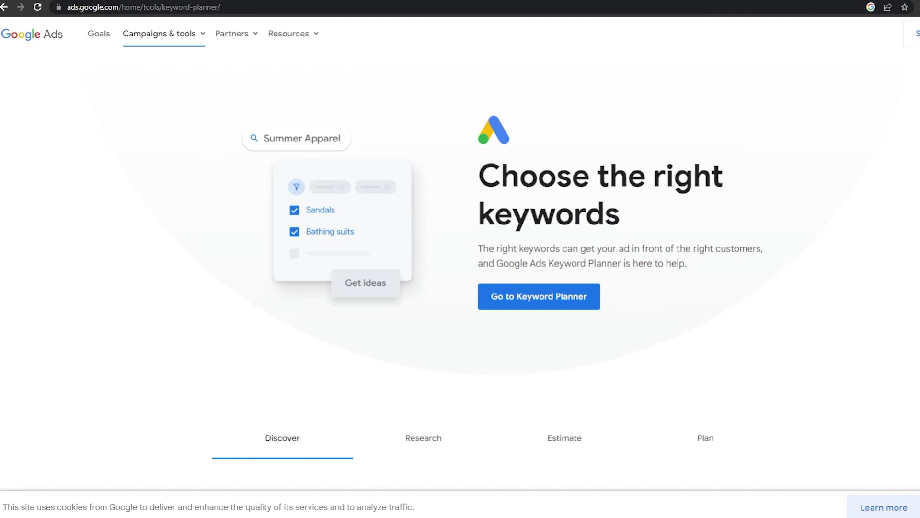
{"action": "left_click_drag", "start_coordinate": [644, 222], "coordinate": [516, 191]}
{"action": "left_click", "coordinate": [587, 207]}
{"action": "scroll", "coordinate": [82, 207], "scroll_direction": "down", "scroll_amount": 2}
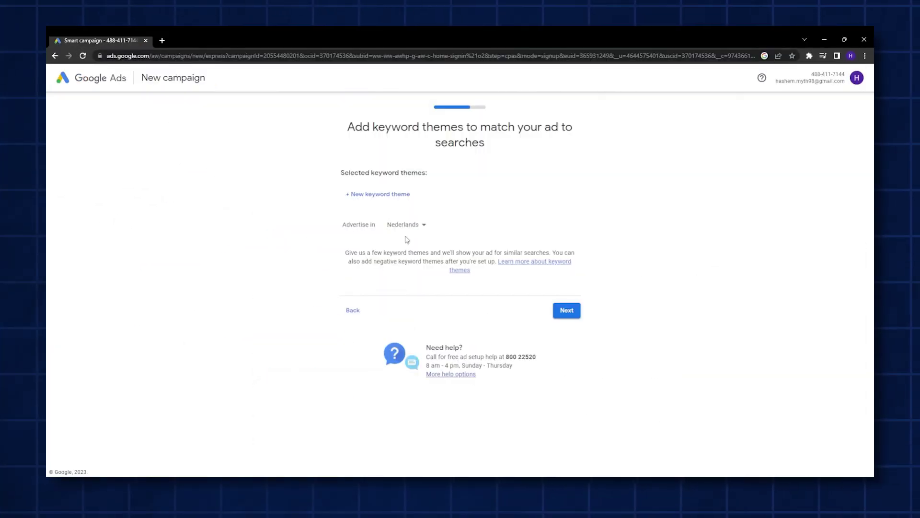
- Set the campaign's advertising language to English
{"action": "left_click", "coordinate": [406, 225]}
{"action": "left_click", "coordinate": [398, 230]}
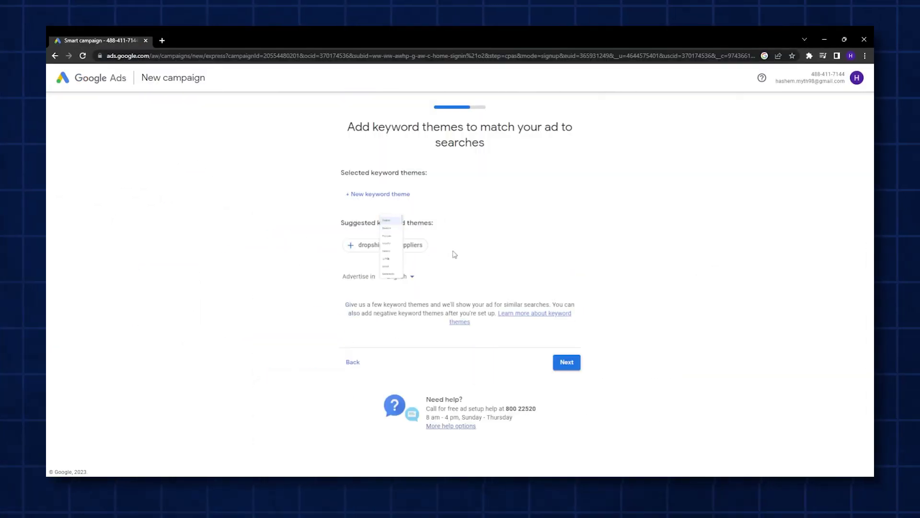
{"action": "left_click", "coordinate": [567, 363]}
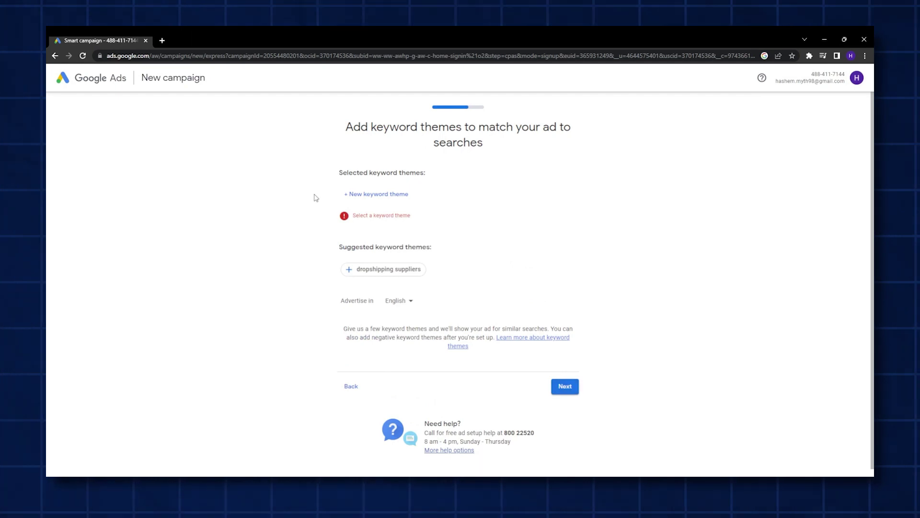
- Search 'camping' and add 'camping farm' as the campaign's keyword theme
{"action": "left_click", "coordinate": [354, 195]}
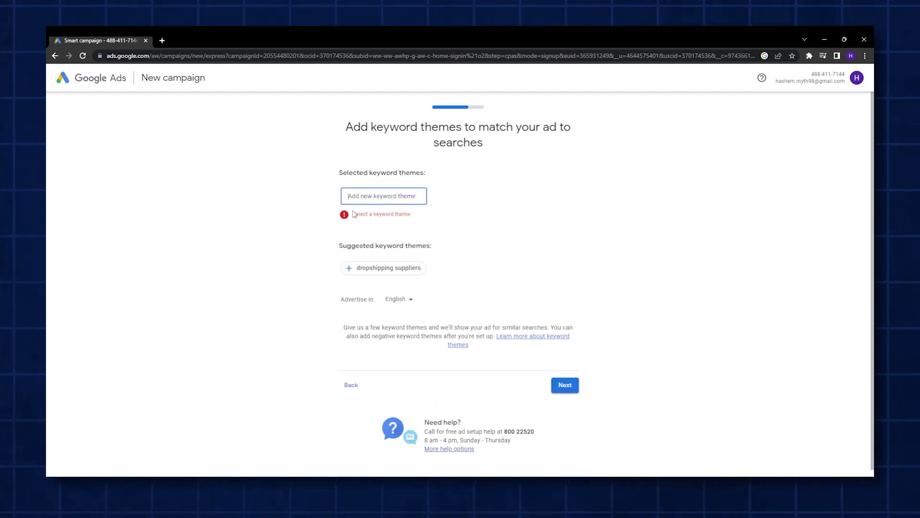
{"action": "type", "text": "camping"}
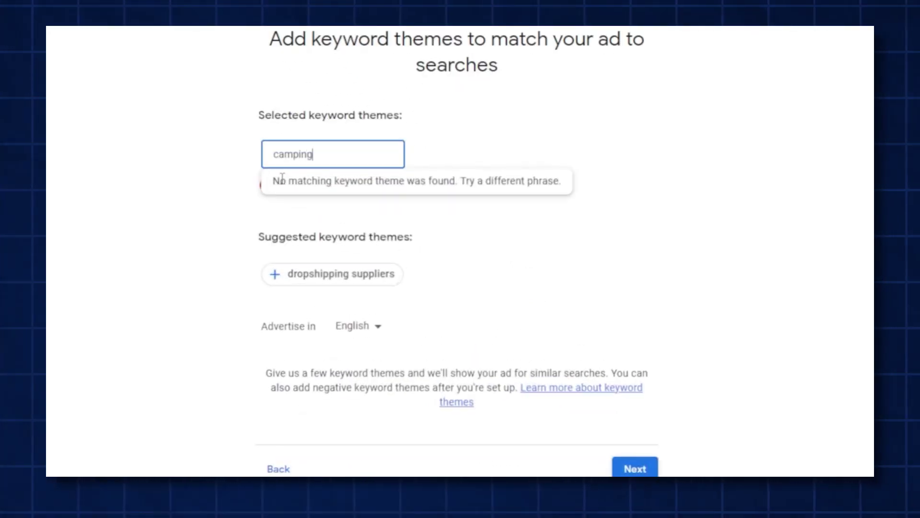
{"action": "left_click", "coordinate": [631, 306]}
{"action": "left_click", "coordinate": [350, 221]}
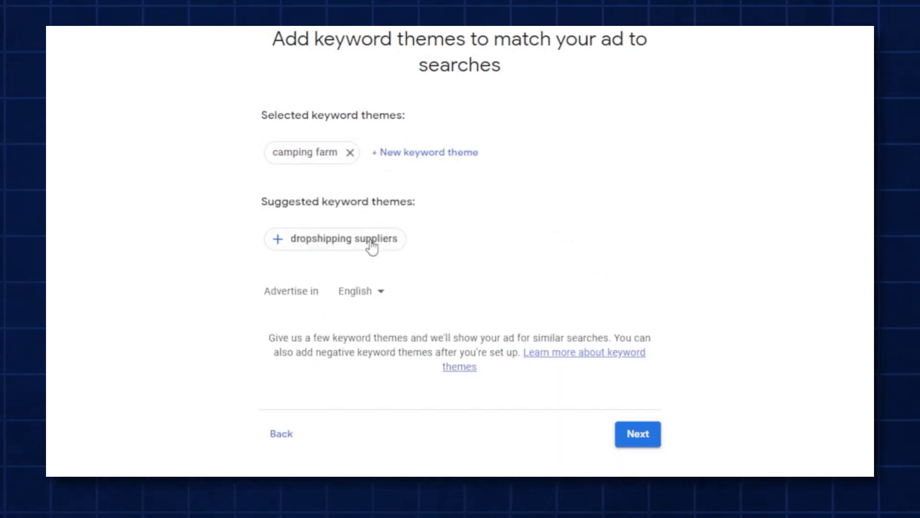
{"action": "scroll", "coordinate": [652, 441], "scroll_direction": "down", "scroll_amount": 3}
{"action": "left_click", "coordinate": [654, 459]}
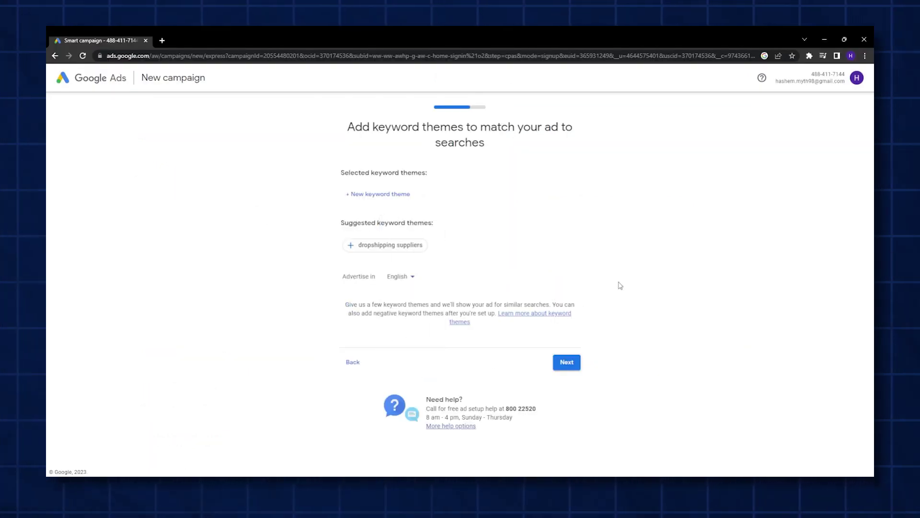
{"action": "left_click", "coordinate": [568, 364]}
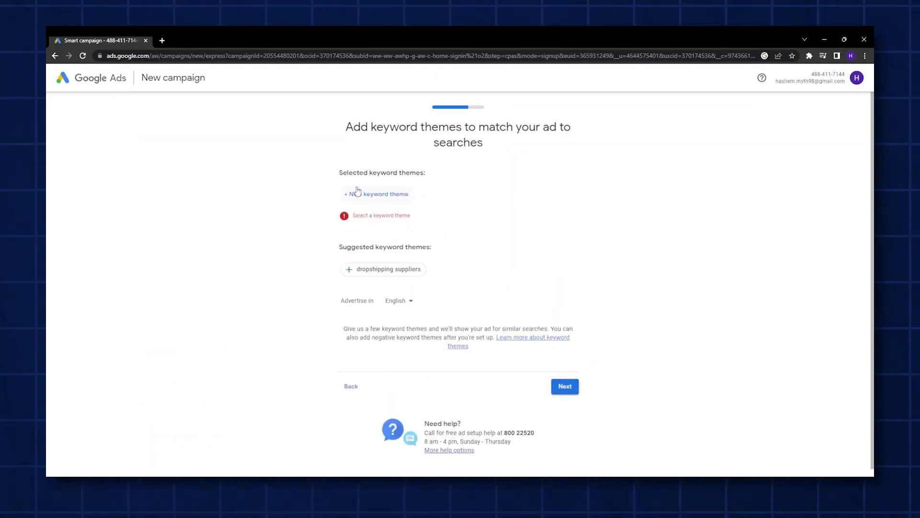
{"action": "left_click", "coordinate": [357, 192]}
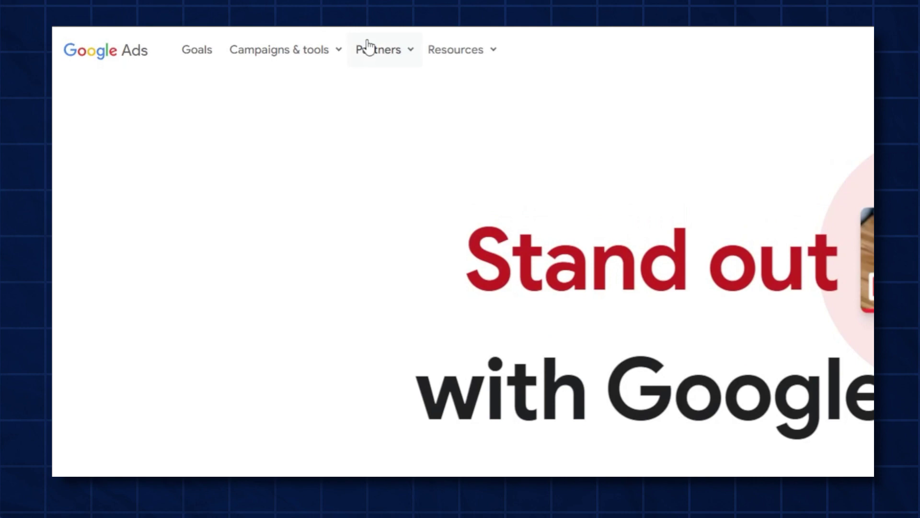
- Return to the Keyword Planner 'Choose the right keywords' overview and scroll through it
{"action": "left_click", "coordinate": [344, 55]}
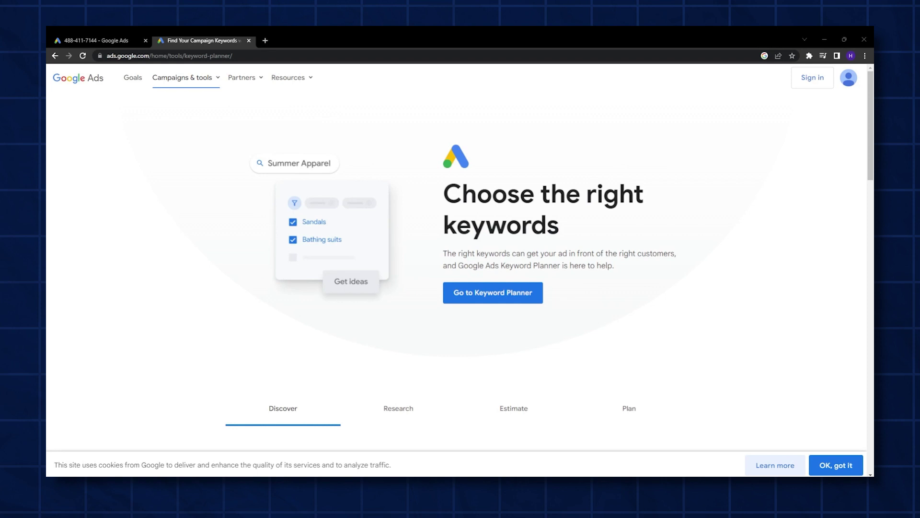
{"action": "left_click_drag", "start_coordinate": [578, 229], "coordinate": [452, 192]}
{"action": "left_click", "coordinate": [522, 230]}
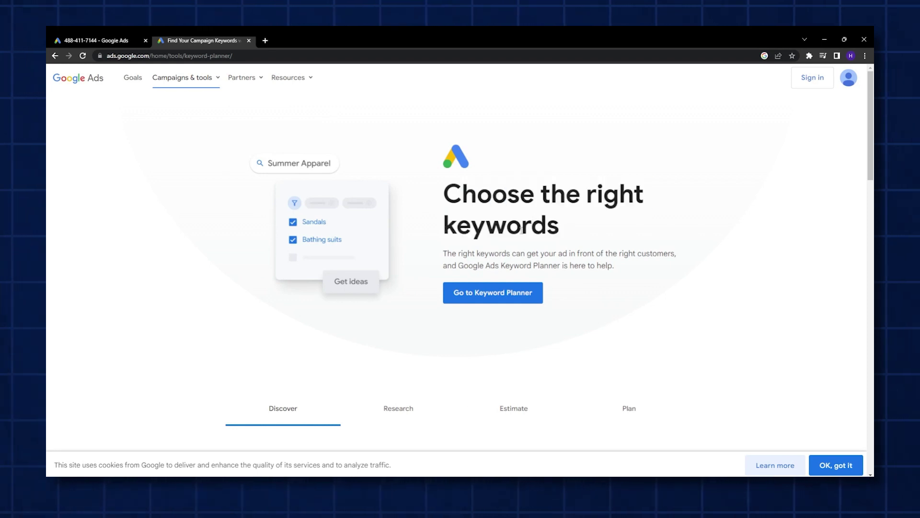
{"action": "scroll", "coordinate": [118, 220], "scroll_direction": "down", "scroll_amount": 2}
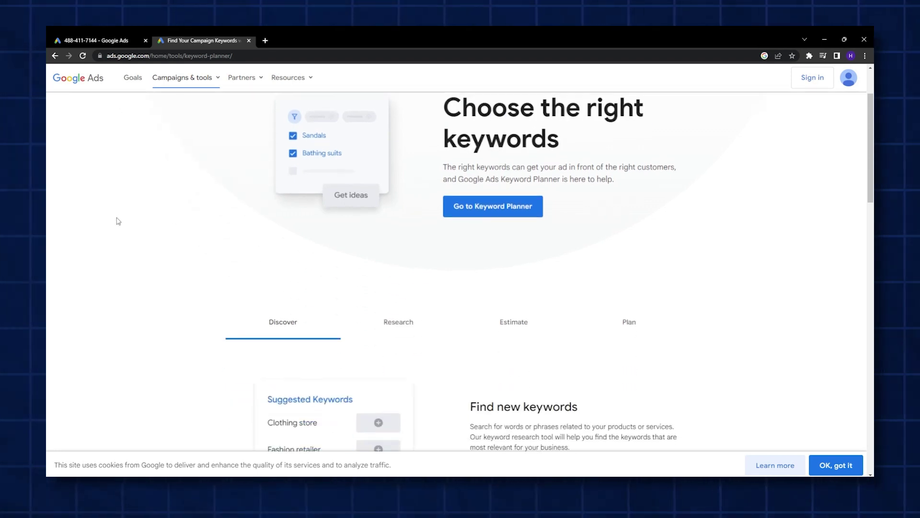
{"action": "scroll", "coordinate": [118, 220], "scroll_direction": "down", "scroll_amount": 4}
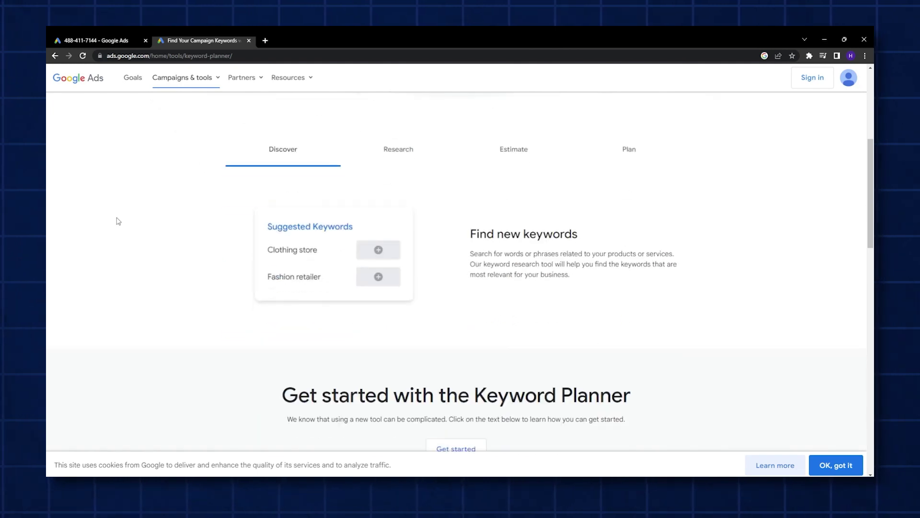
{"action": "scroll", "coordinate": [118, 220], "scroll_direction": "up", "scroll_amount": 4}
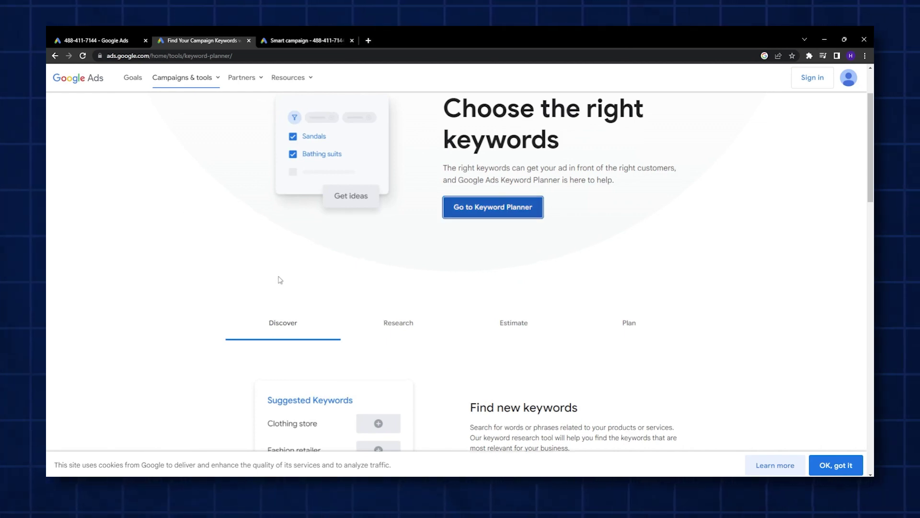
{"action": "scroll", "coordinate": [119, 295], "scroll_direction": "down", "scroll_amount": 2}
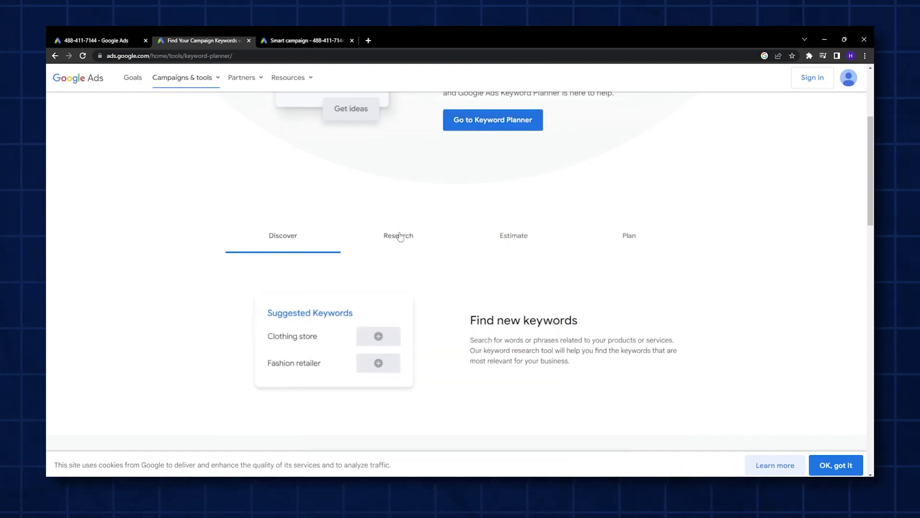
- Show the keyword Research section, toggle the Partners menu, and bring up Campaigns & tools
{"action": "left_click", "coordinate": [399, 236]}
{"action": "scroll", "coordinate": [497, 292], "scroll_direction": "down", "scroll_amount": 7}
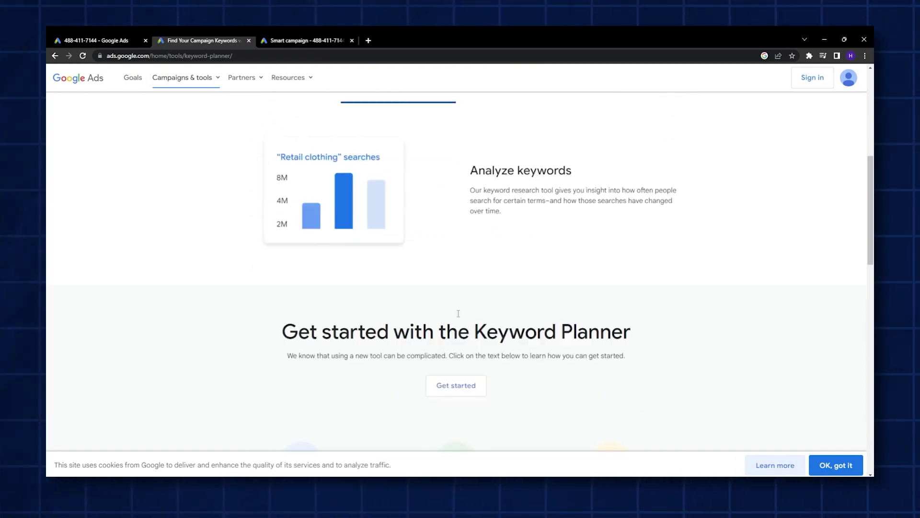
{"action": "scroll", "coordinate": [165, 306], "scroll_direction": "up", "scroll_amount": 10}
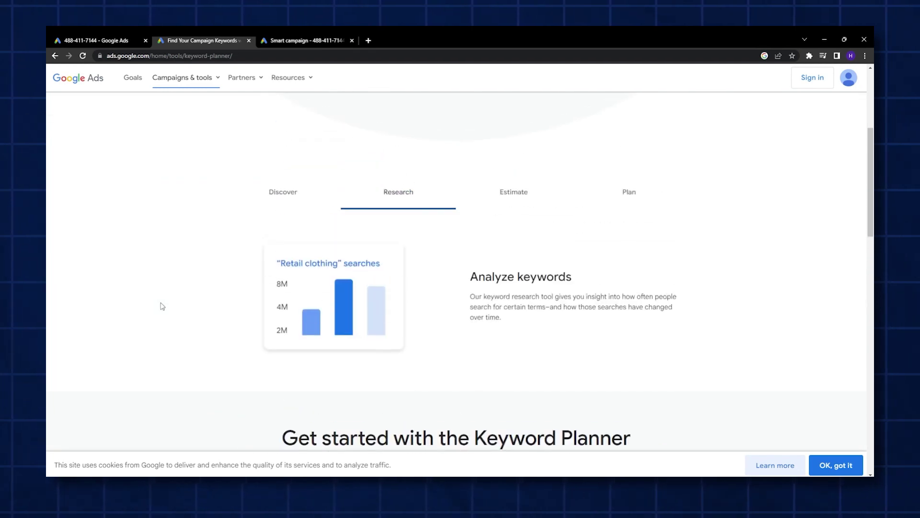
{"action": "left_click", "coordinate": [261, 80]}
{"action": "left_click", "coordinate": [262, 79]}
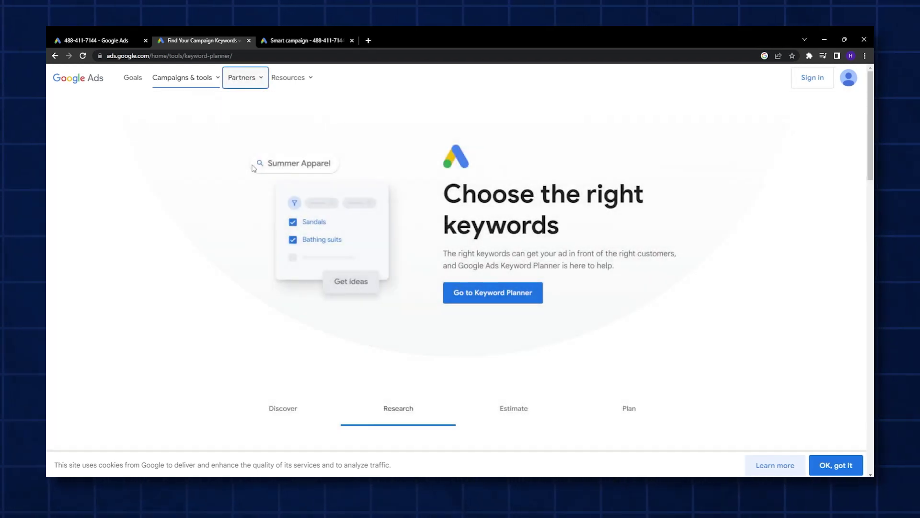
{"action": "left_click", "coordinate": [196, 81]}
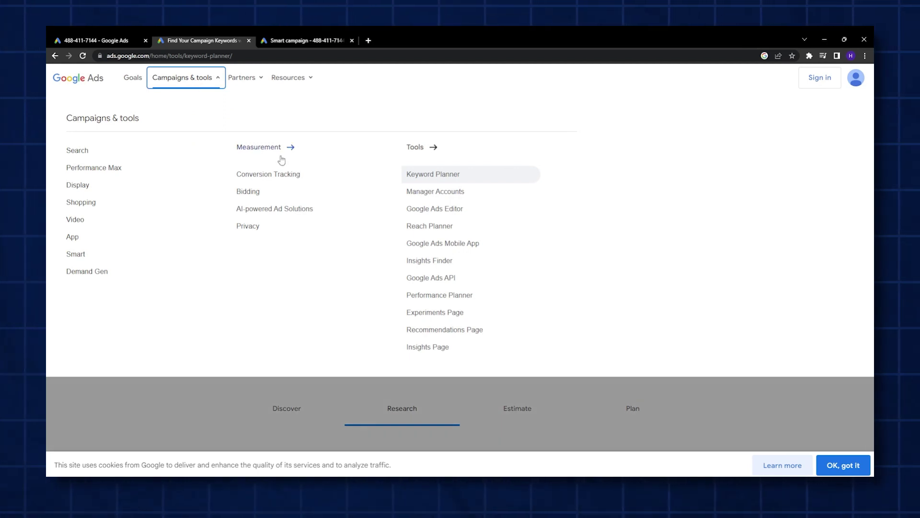
- Open the Conversion Tracking overview from Campaigns & tools and scroll down through it
{"action": "left_click", "coordinate": [293, 175]}
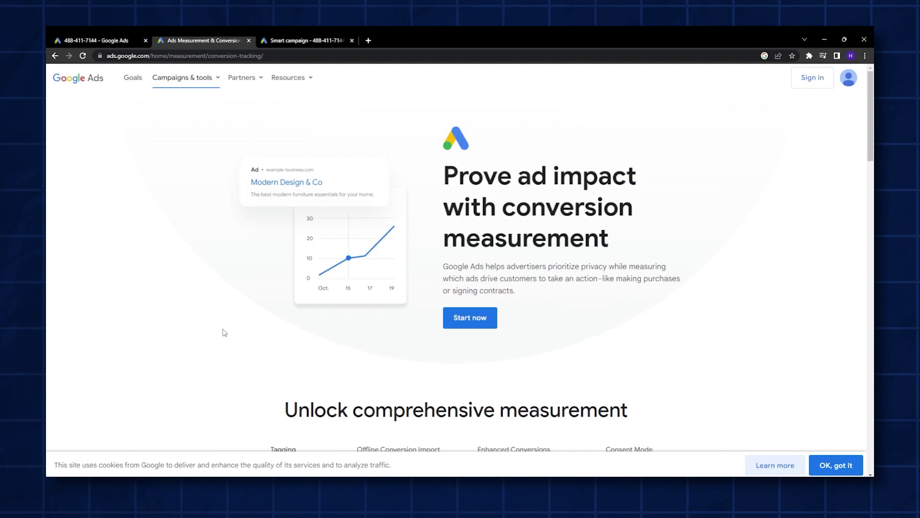
{"action": "scroll", "coordinate": [371, 301], "scroll_direction": "down", "scroll_amount": 5}
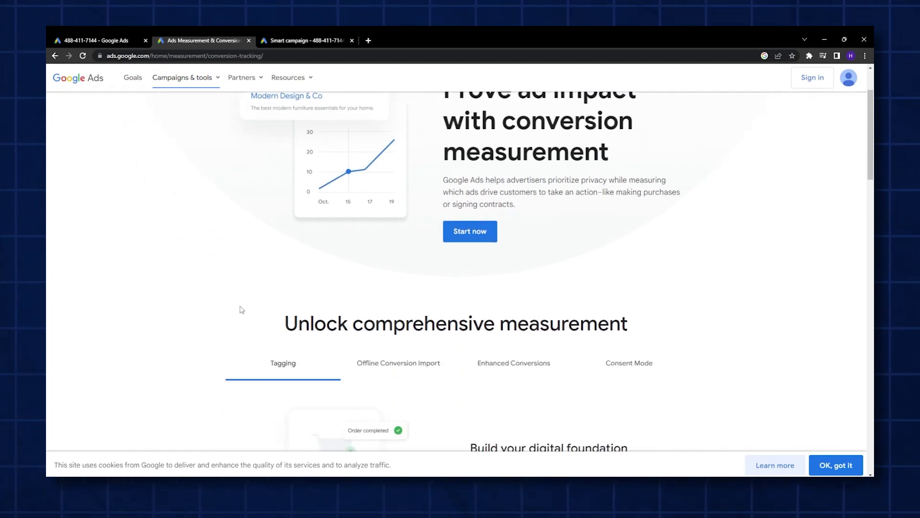
{"action": "scroll", "coordinate": [153, 285], "scroll_direction": "down", "scroll_amount": 5}
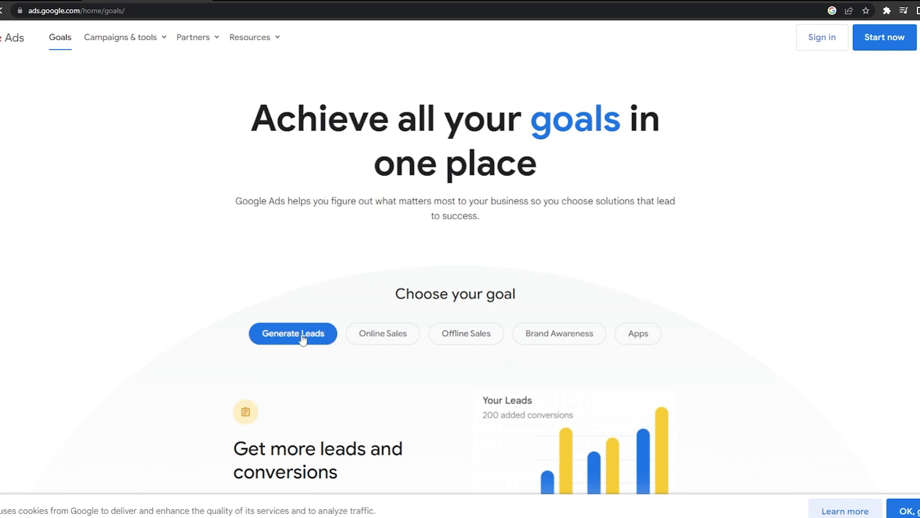
- Scroll down the Goals page past the Generate Leads goal
{"action": "scroll", "coordinate": [111, 219], "scroll_direction": "down", "scroll_amount": 10}
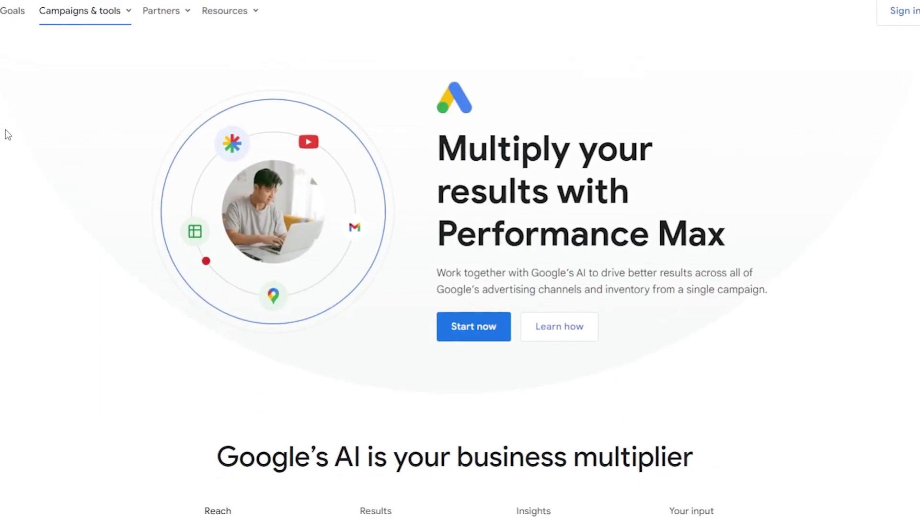
- Highlight the 'Multiply your results with Performance Max' heading and scroll down the page
{"action": "left_click_drag", "start_coordinate": [763, 249], "coordinate": [421, 171]}
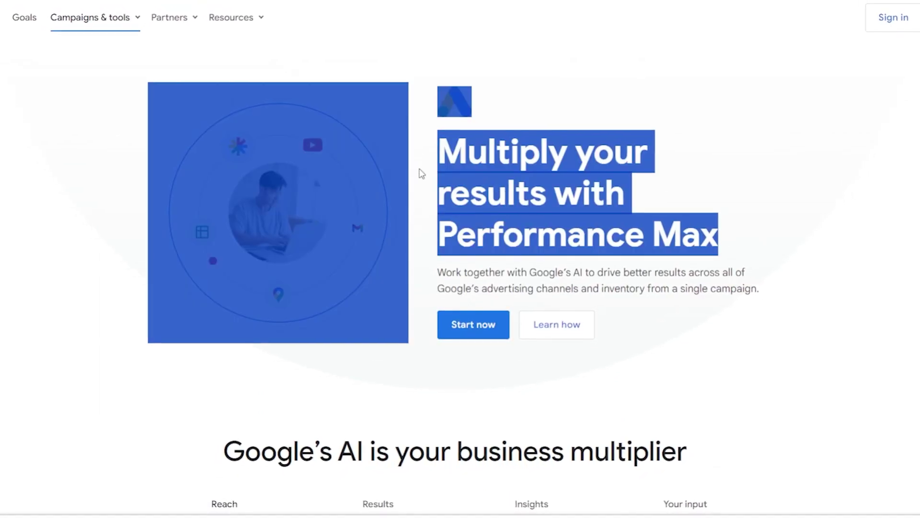
{"action": "left_click", "coordinate": [421, 174]}
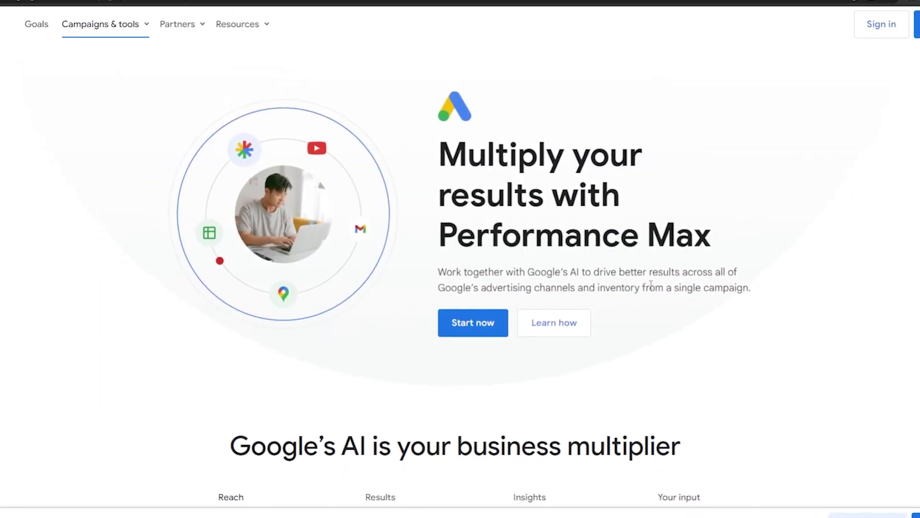
{"action": "scroll", "coordinate": [9, 255], "scroll_direction": "down", "scroll_amount": 3}
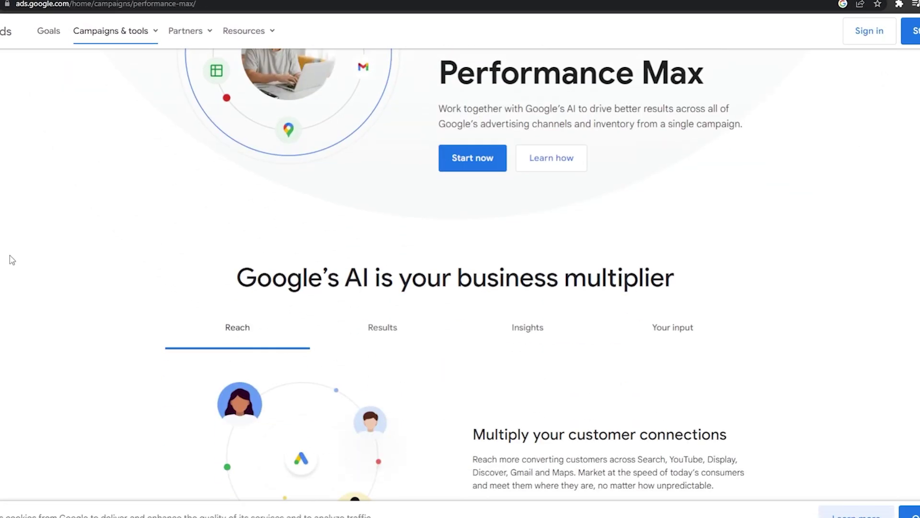
{"action": "scroll", "coordinate": [12, 258], "scroll_direction": "down", "scroll_amount": 3}
- Show the Results, Insights and Your input benefits, then scroll to the Learn more resources
{"action": "left_click", "coordinate": [379, 164]}
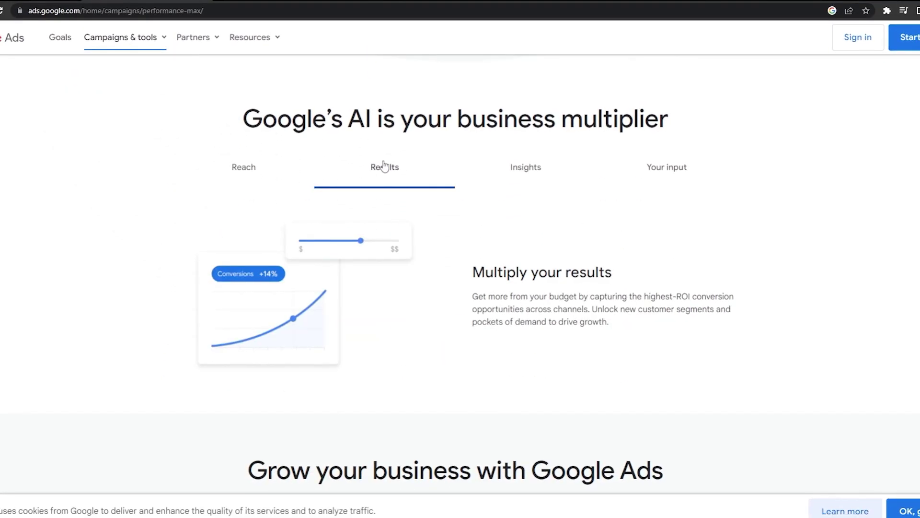
{"action": "left_click", "coordinate": [515, 180]}
{"action": "left_click", "coordinate": [634, 178]}
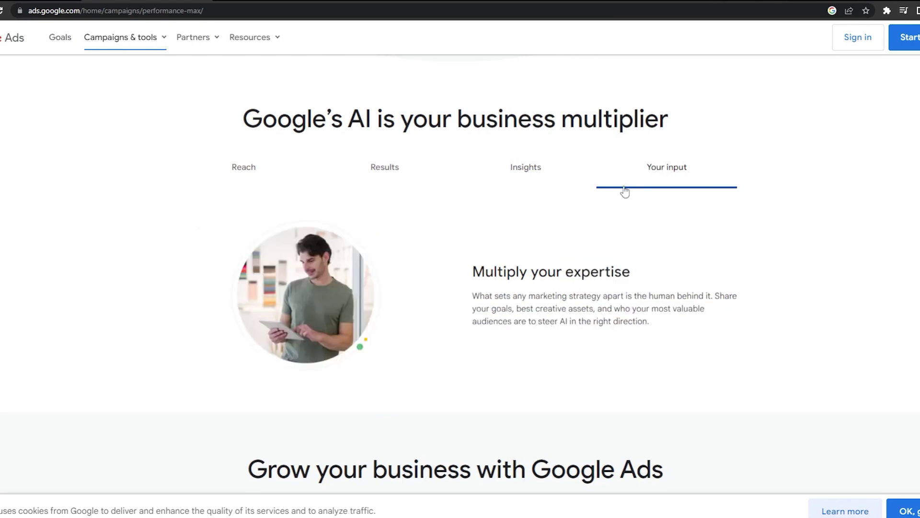
{"action": "scroll", "coordinate": [49, 255], "scroll_direction": "down", "scroll_amount": 7}
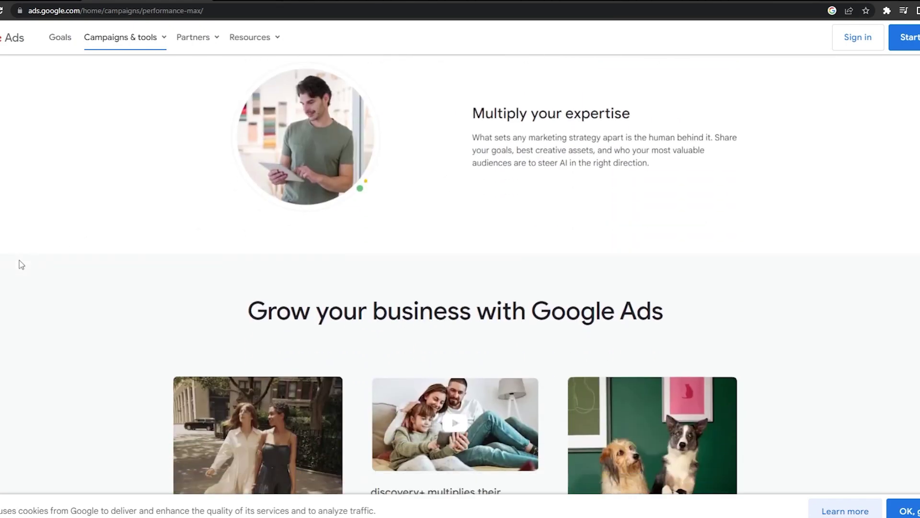
{"action": "scroll", "coordinate": [19, 266], "scroll_direction": "down", "scroll_amount": 7}
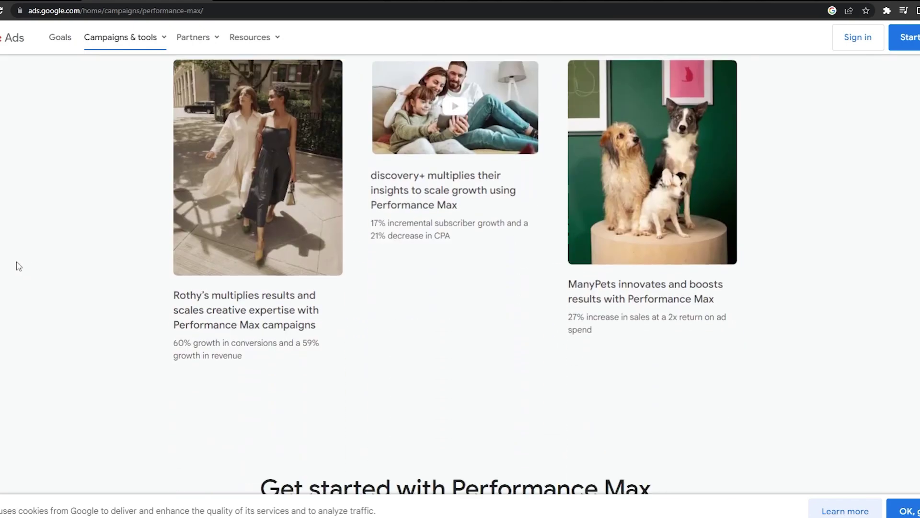
{"action": "scroll", "coordinate": [9, 264], "scroll_direction": "down", "scroll_amount": 3}
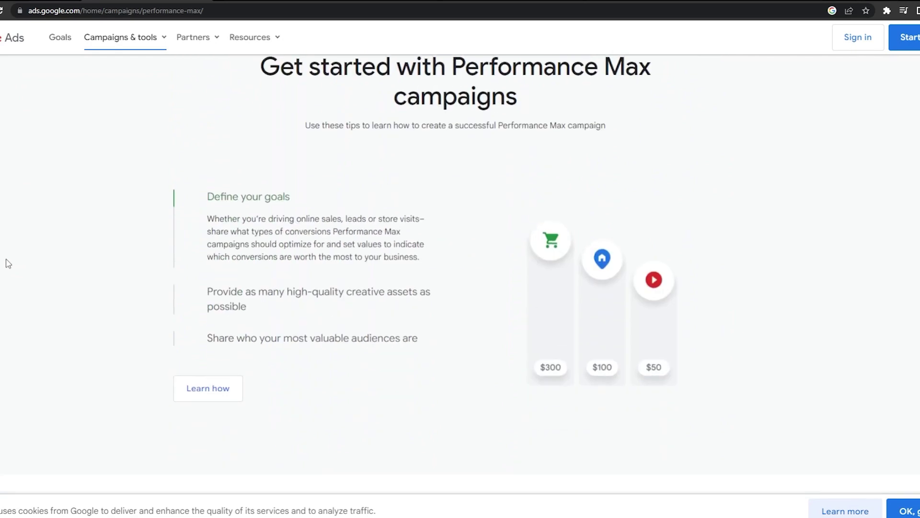
{"action": "scroll", "coordinate": [249, 318], "scroll_direction": "down", "scroll_amount": 8}
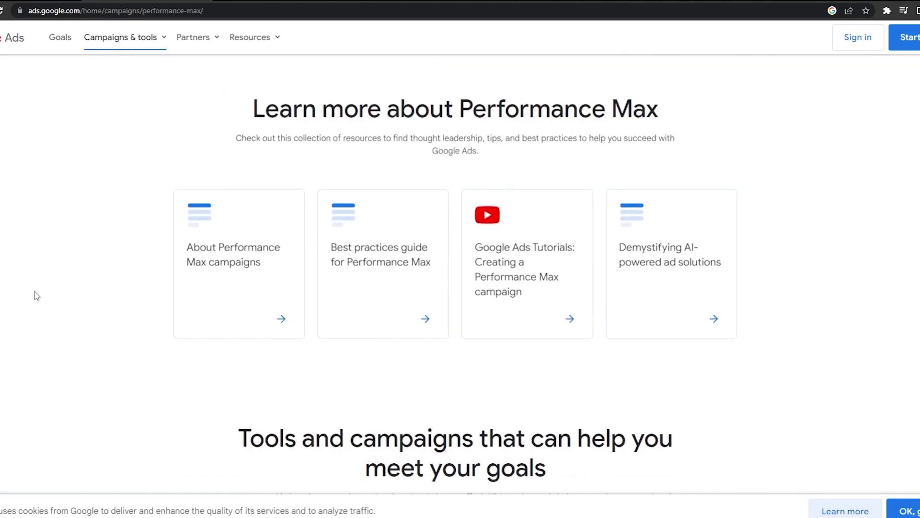